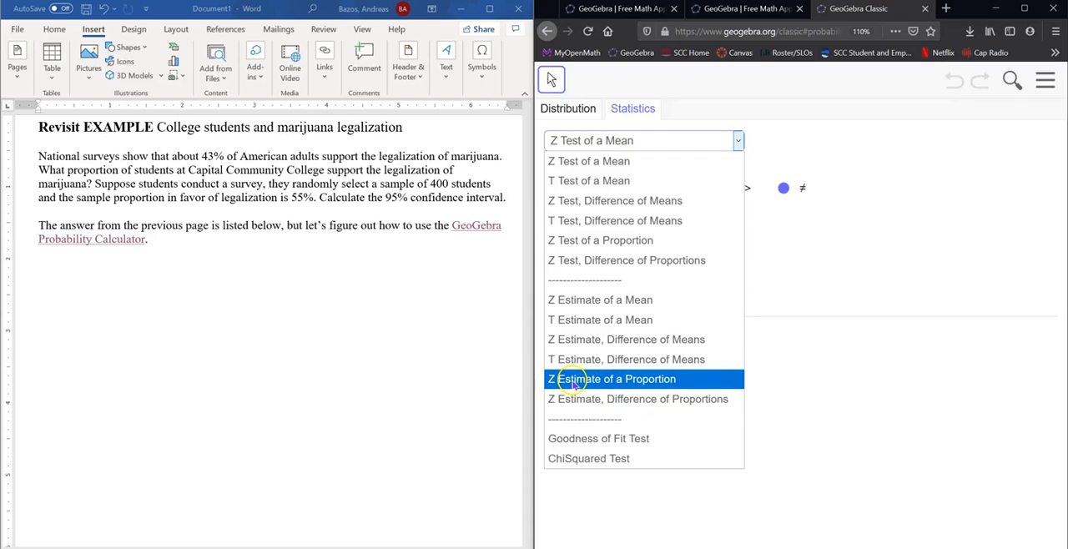
Choose Z Estimate of a Proportion as the statistical procedure.
click(616, 382)
click(612, 380)
click(631, 383)
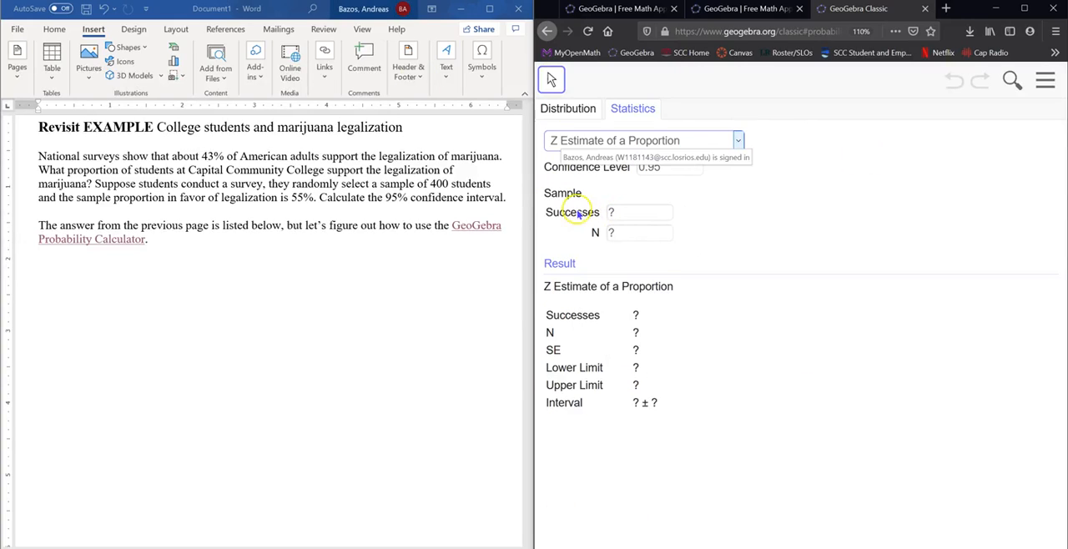
Set the confidence level of the proportion estimate to 95%.
click(676, 168)
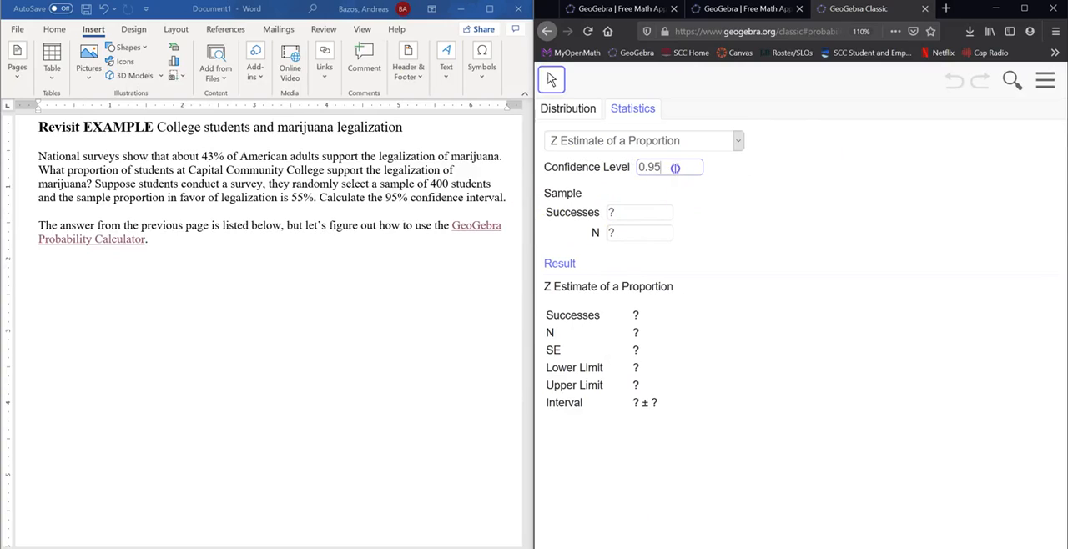
drag(676, 168, 553, 147)
text(95%)
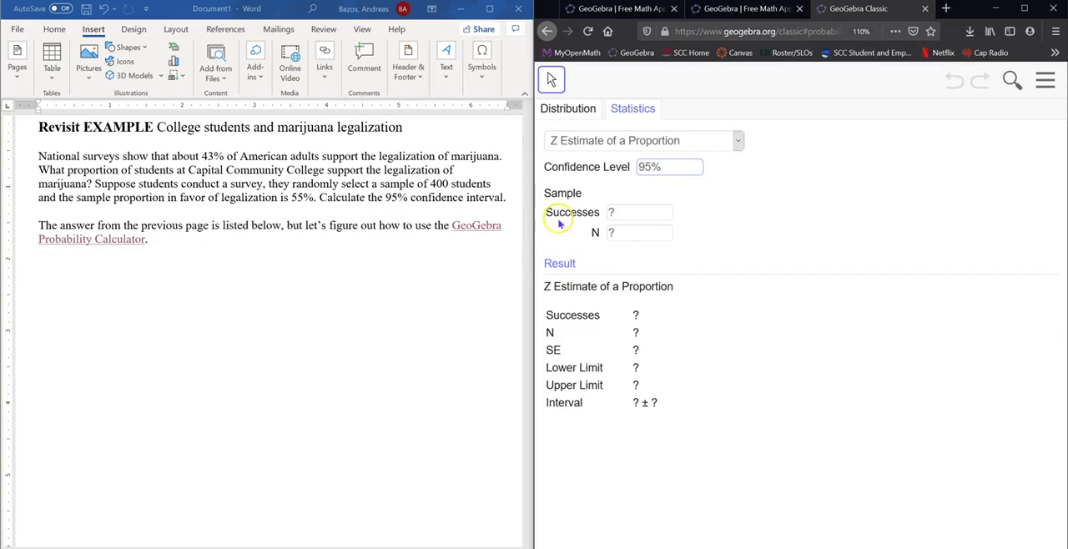
Set the sample size N to 400.
click(632, 210)
click(636, 233)
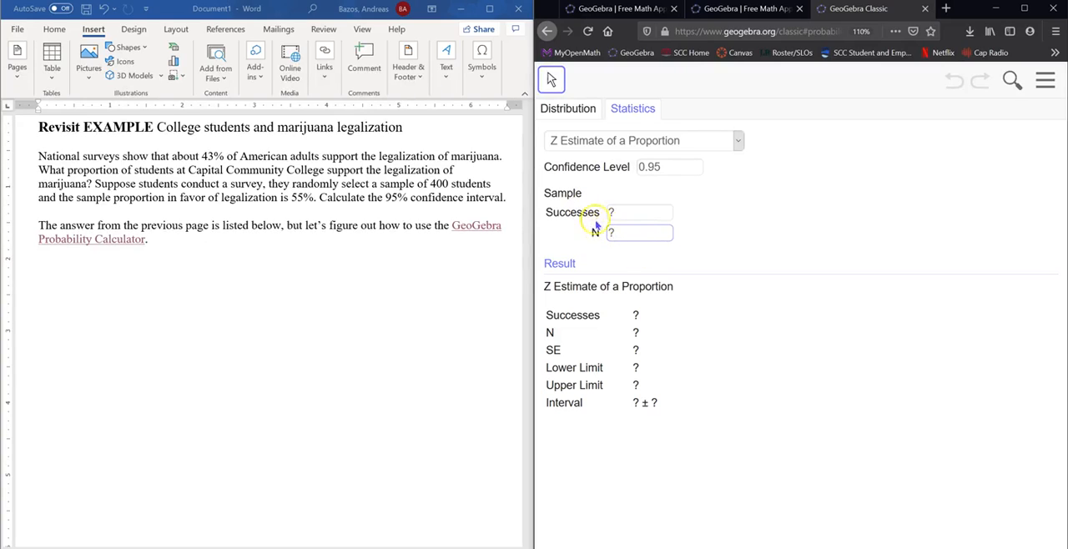
double_click(610, 232)
text(400)
click(644, 212)
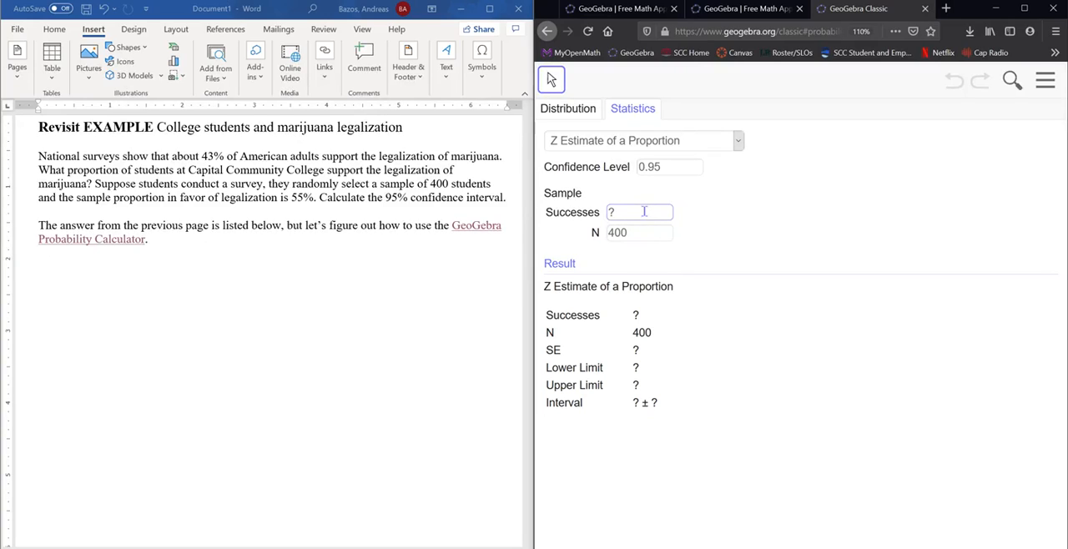
Examine the sample size and the sample proportion in the Word problem statement to work out the number of successes.
click(639, 230)
click(640, 212)
click(314, 198)
drag(316, 198, 291, 198)
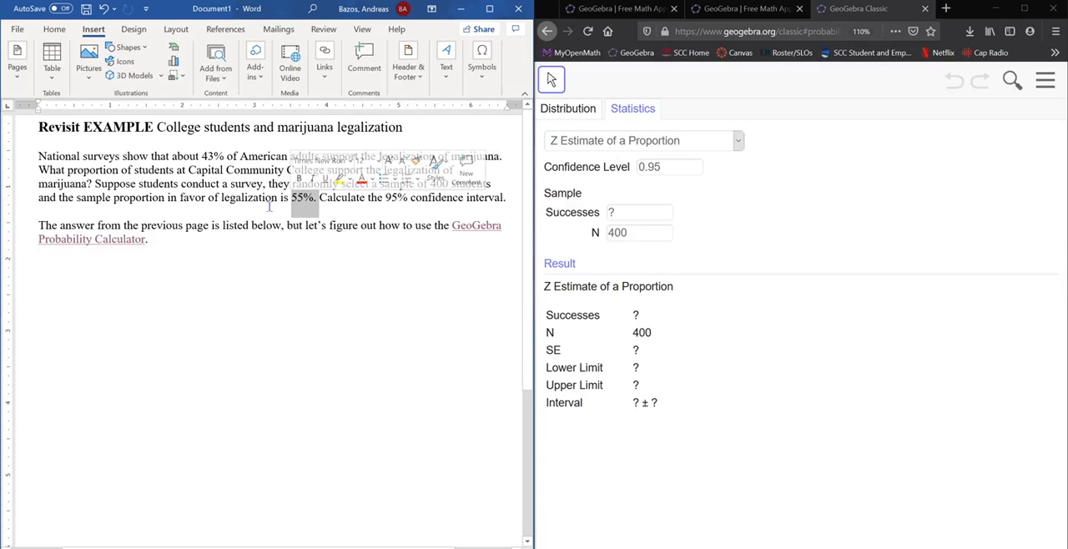
click(244, 309)
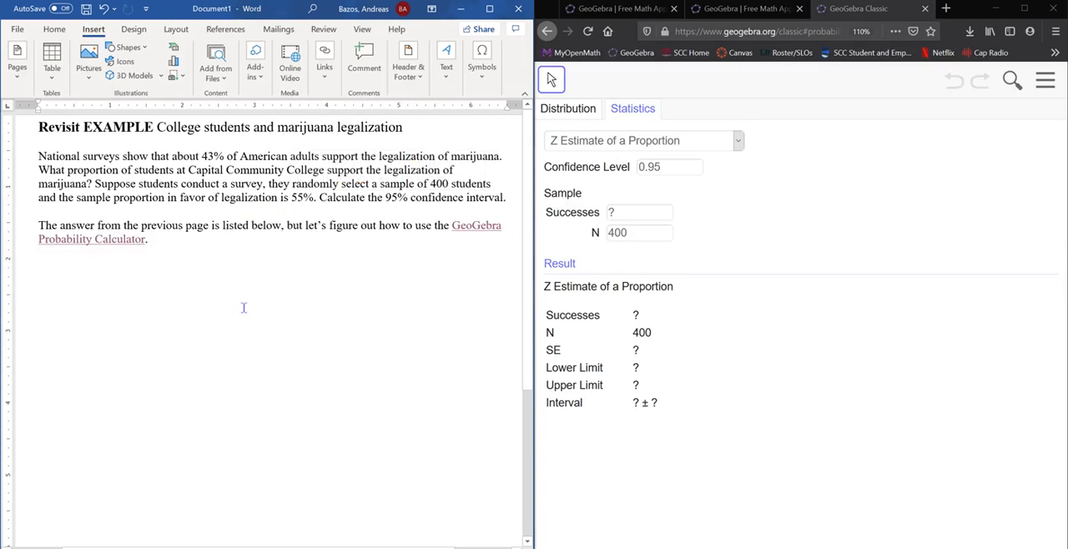
text(^)
key(BackSpace)
click(656, 215)
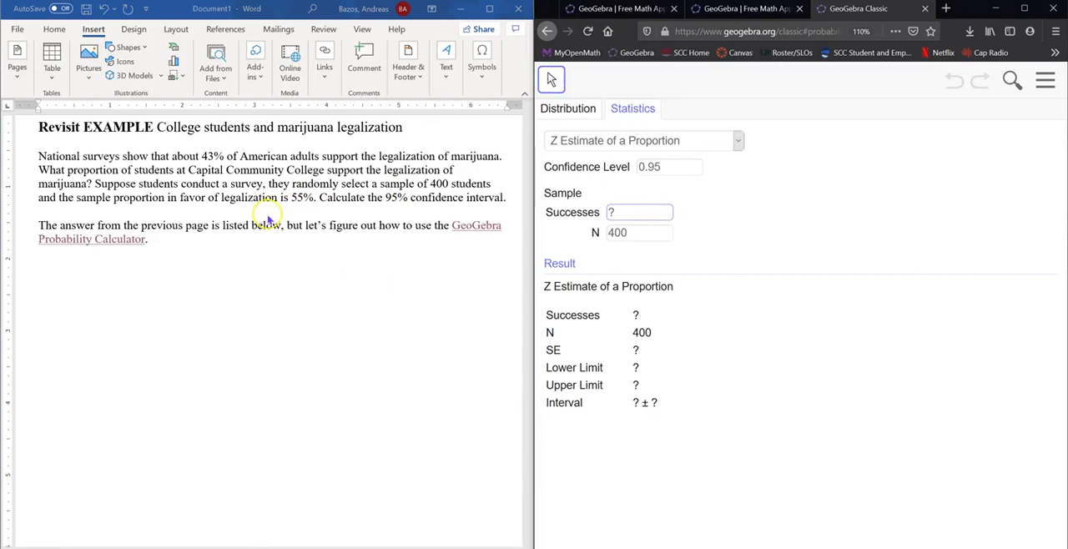
click(305, 199)
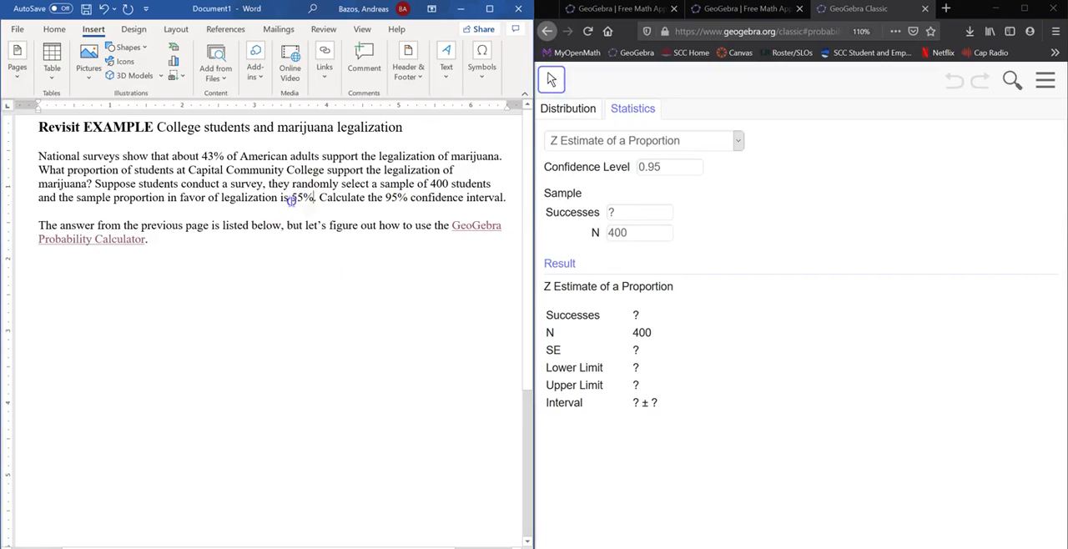
drag(291, 201, 314, 201)
click(264, 157)
double_click(438, 183)
drag(318, 201, 281, 201)
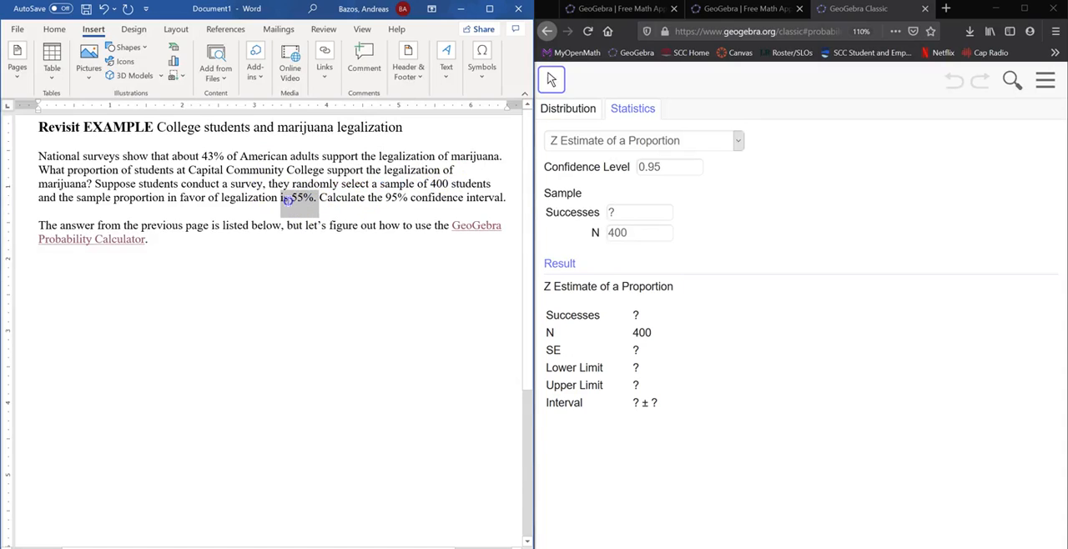
Set the sample's successes in GeoGebra to the product 55%*400.
click(627, 212)
text(55%)
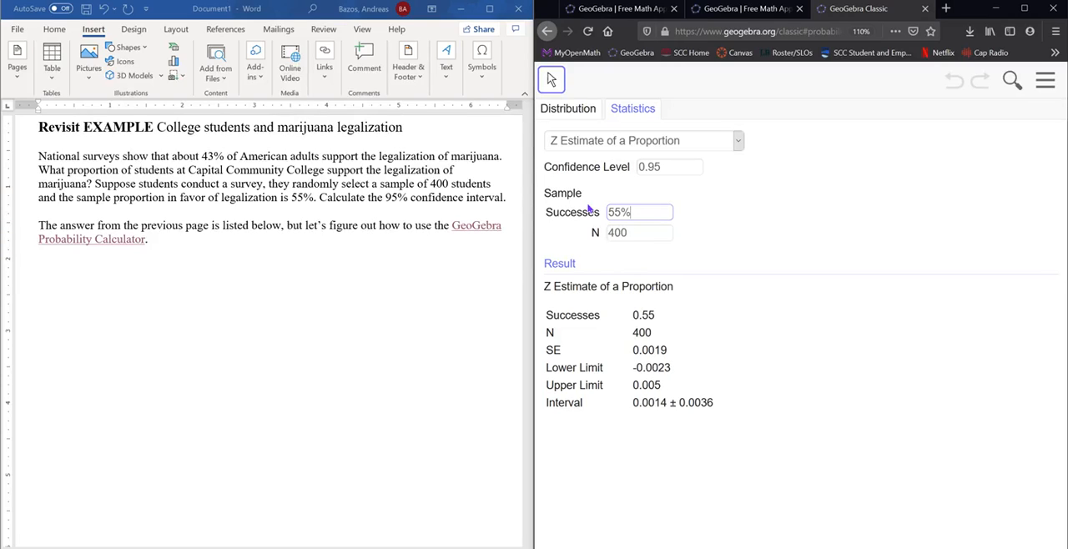
text(*)
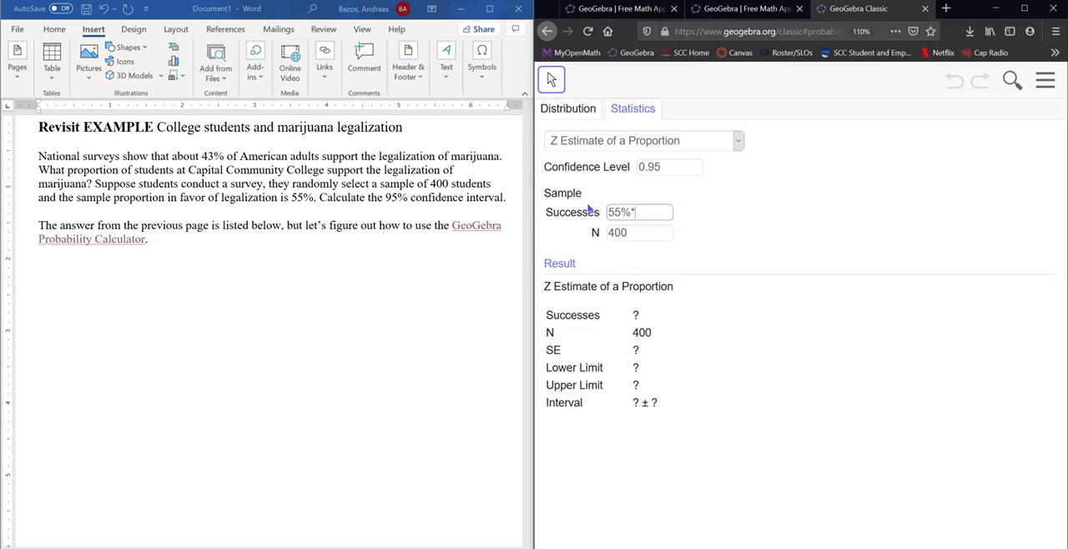
text(400)
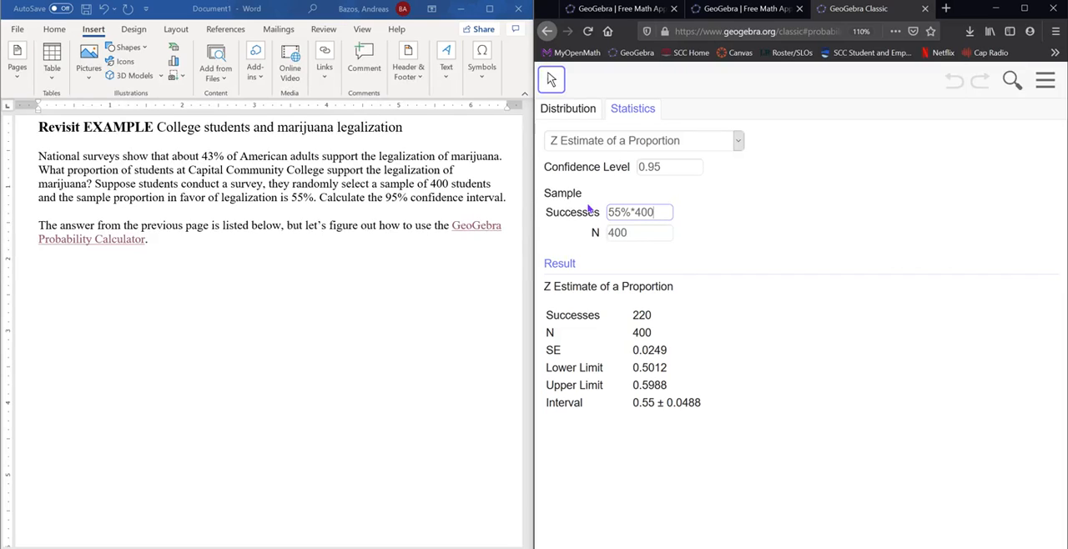
key(Return)
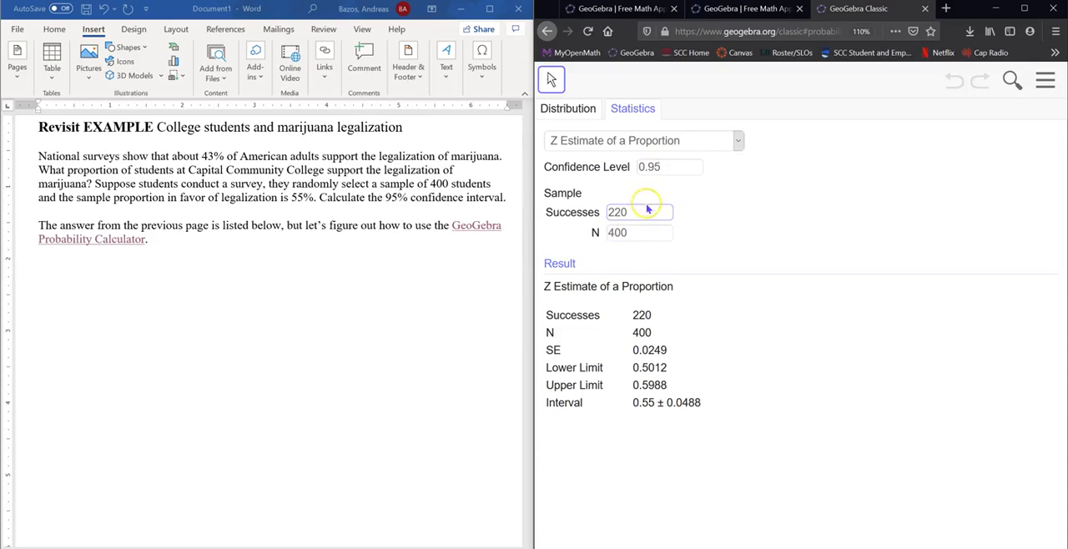
click(640, 232)
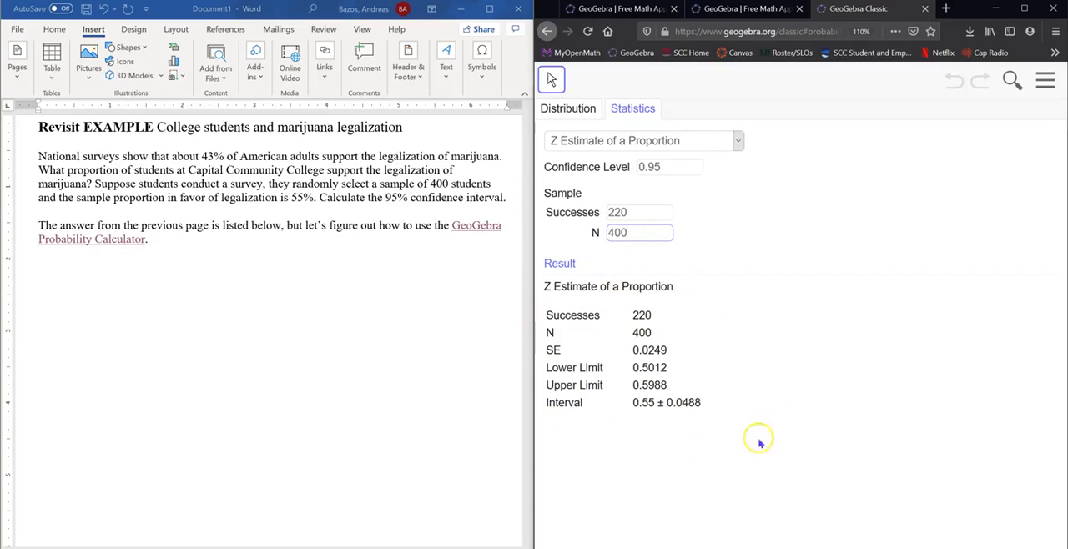
Switch to the Word document and start a line below the last paragraph with "Confidence Interval (".
click(242, 244)
click(221, 257)
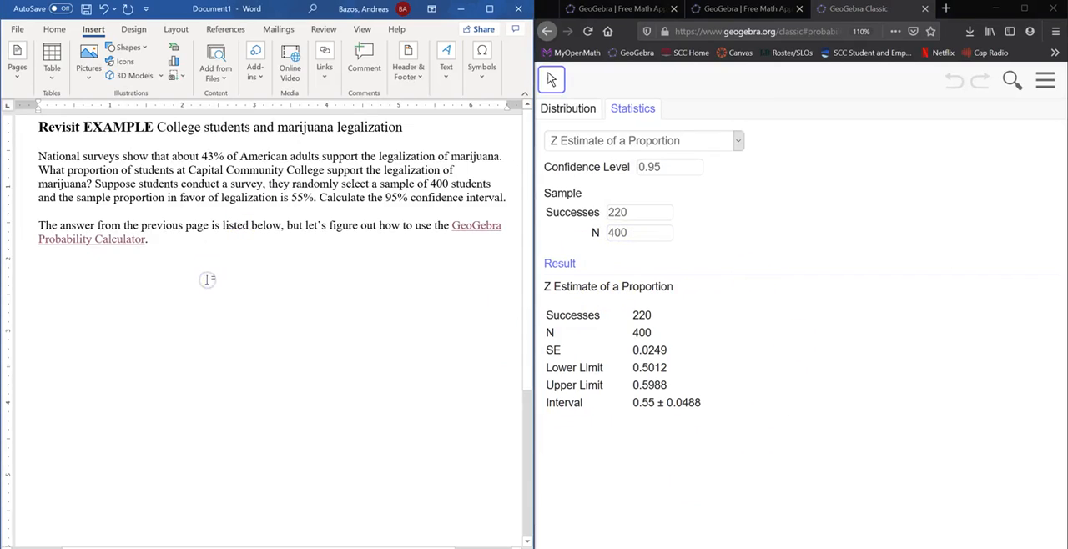
text(Con)
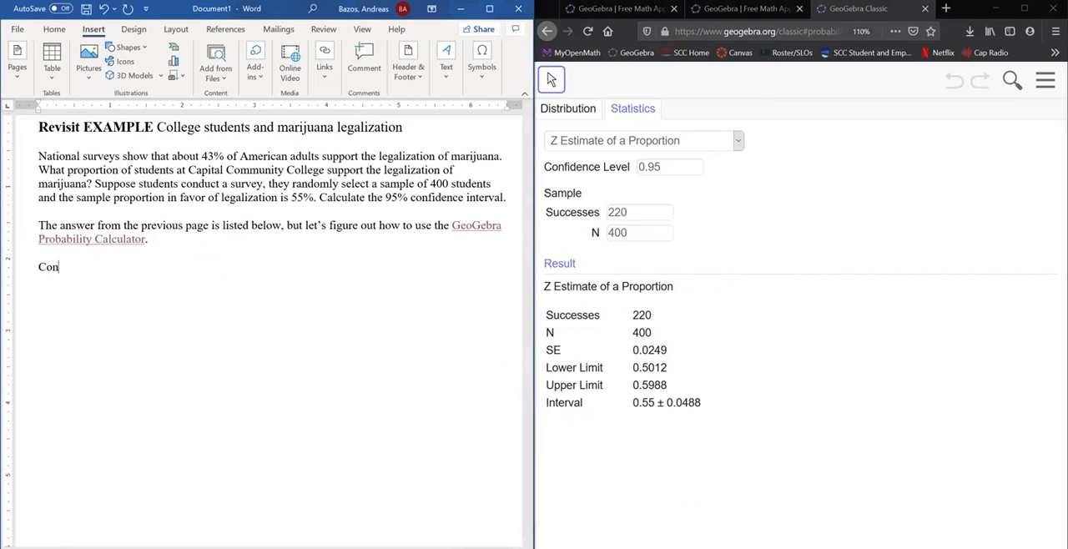
text(fidence Interval ()
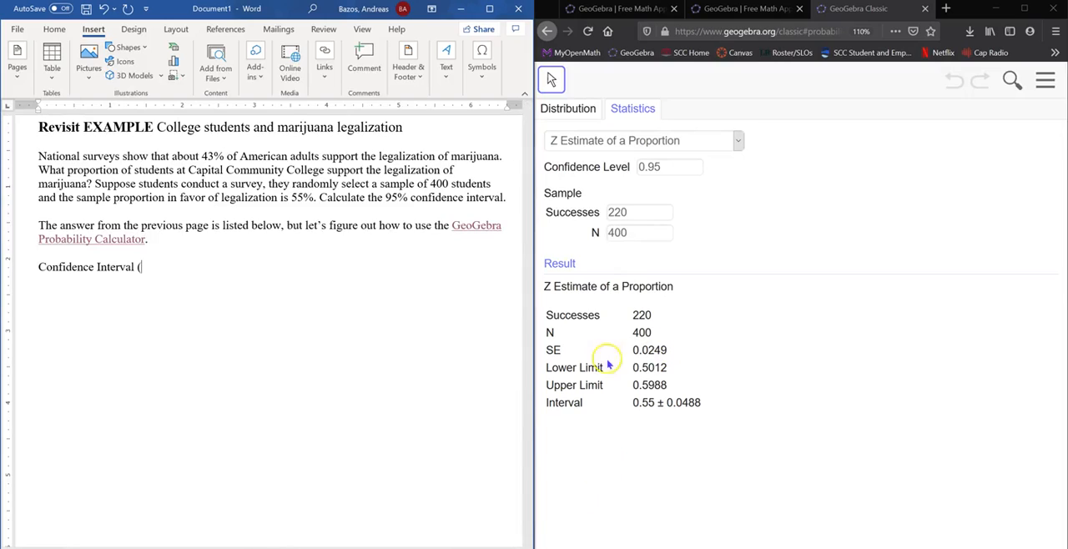
Complete the parenthesised interval with the lower and upper limits "0.5012, 0.5988)".
text(0.5012, 0.5)
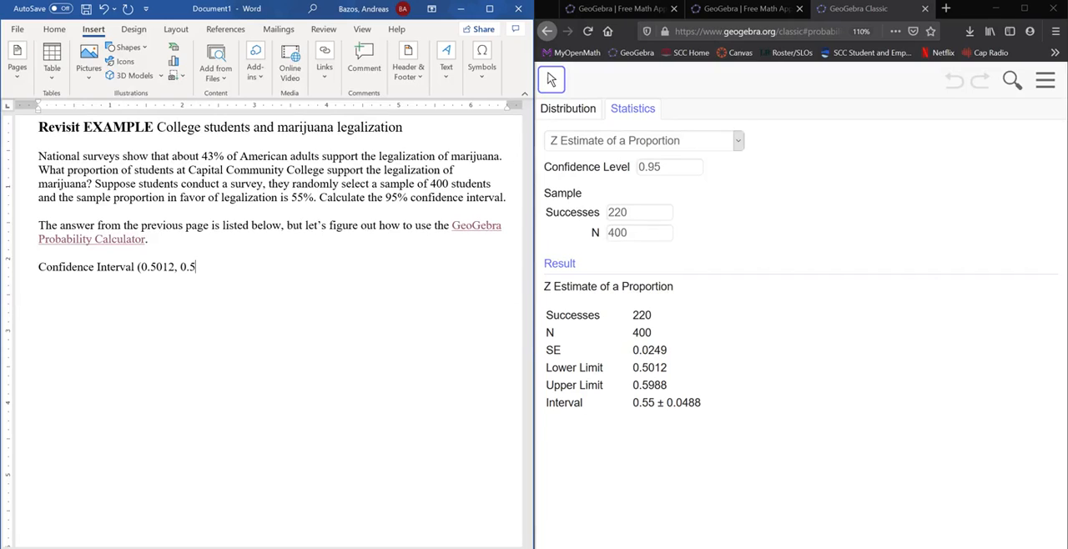
text(988))
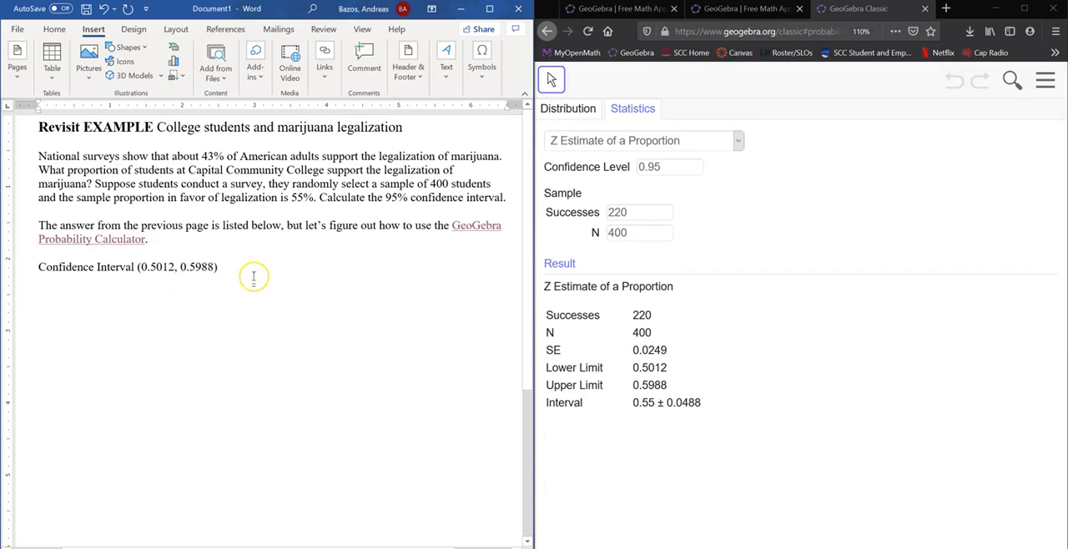
text(,)
Append a comma and the inequality form "0.5012< p < 0.5988" to the confidence interval line.
text(0.)
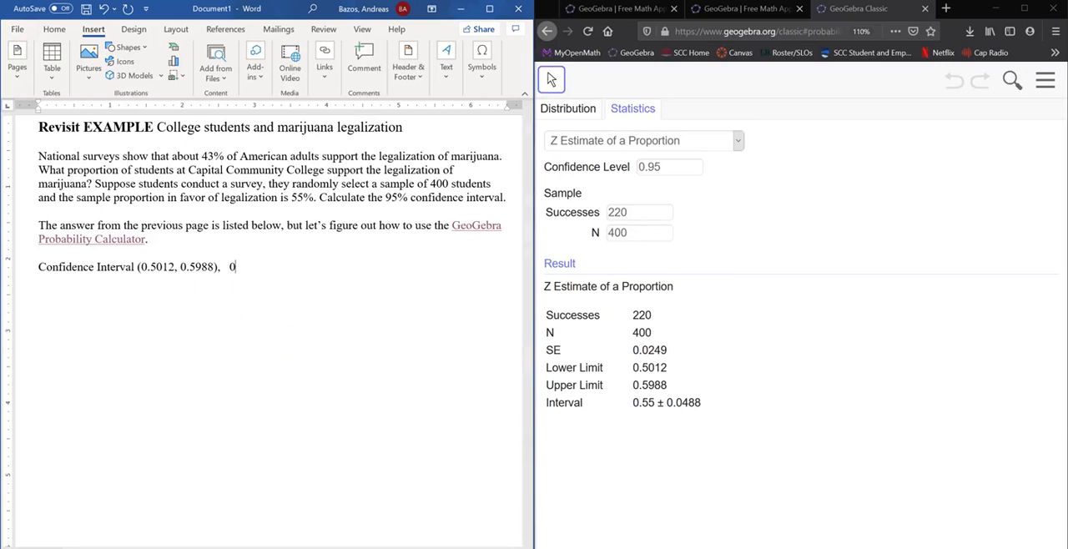
text(5012<p)
text(<)
text(88)
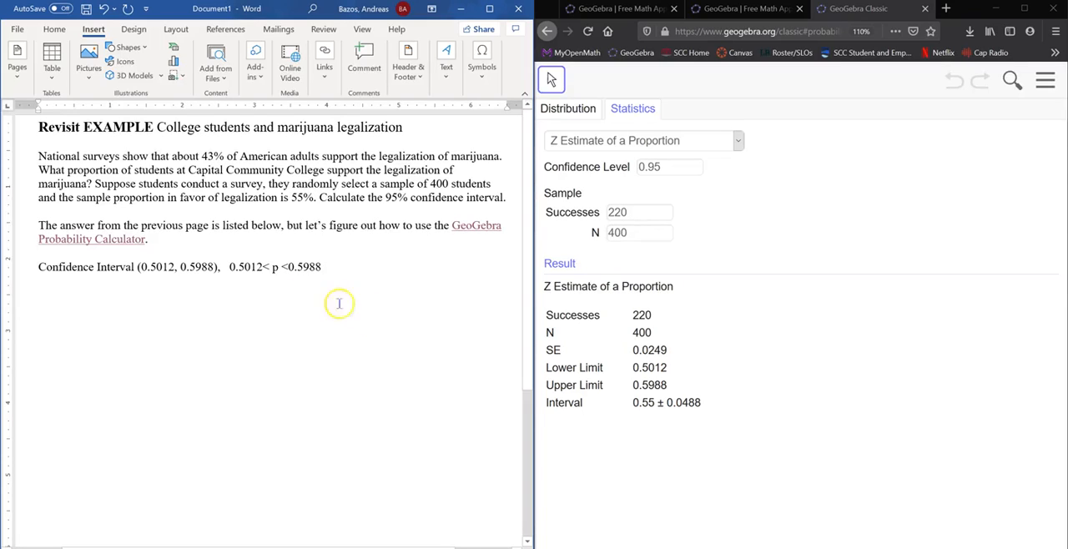
click(283, 267)
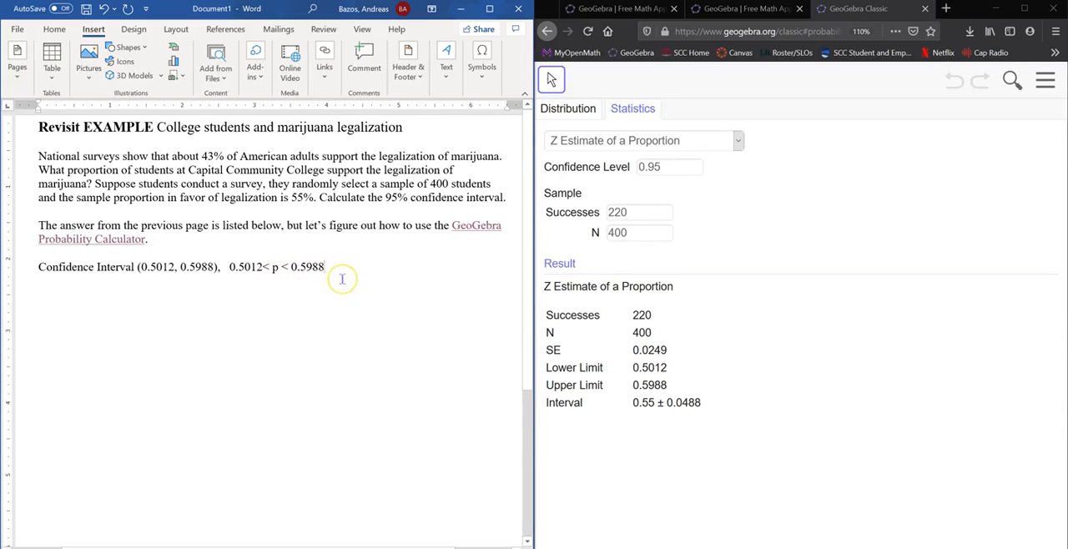
Append ", 0.55" to the line and insert an equation containing a plus-minus sign after it.
text(,)
text(0.55)
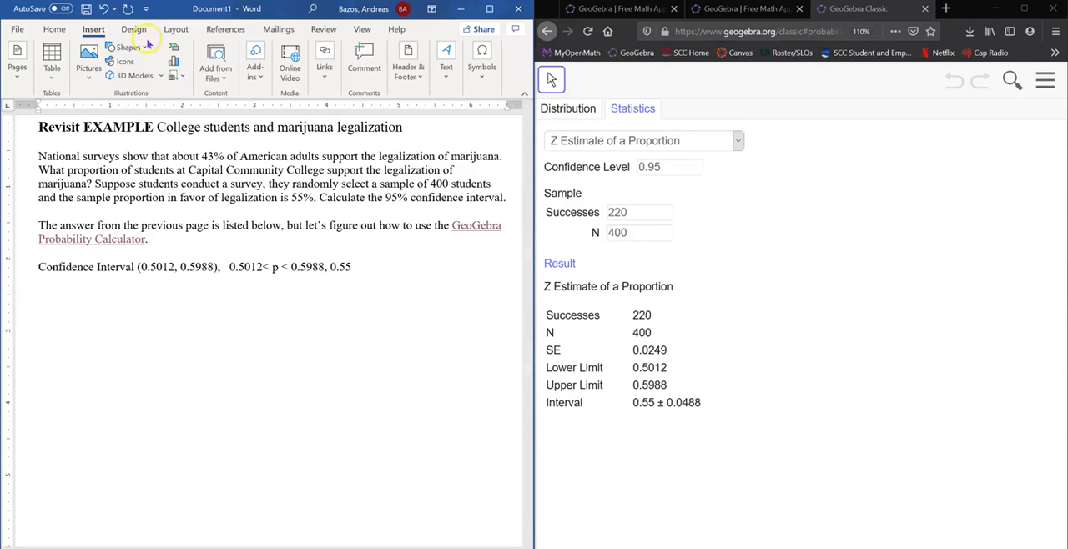
click(482, 55)
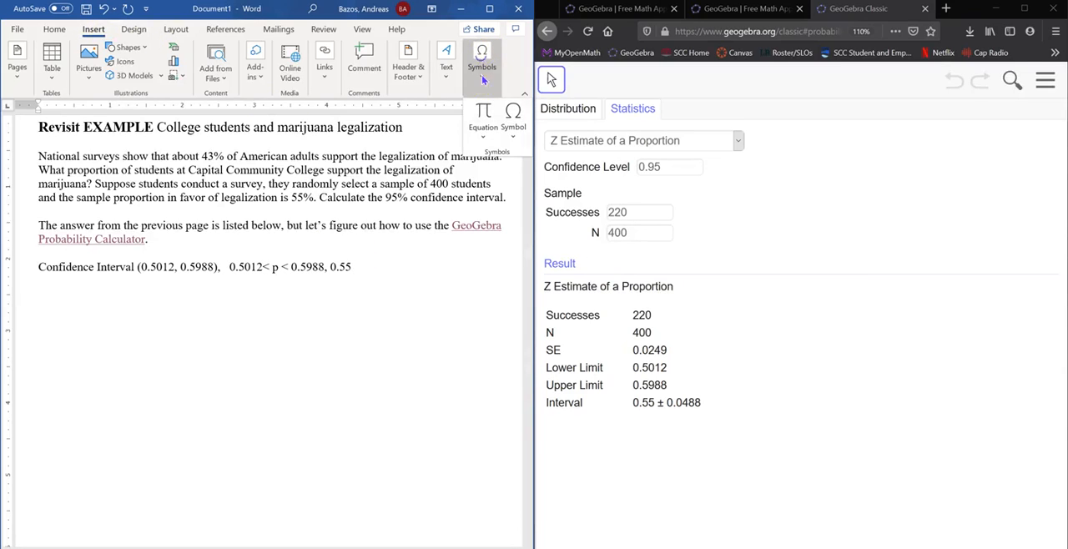
click(485, 133)
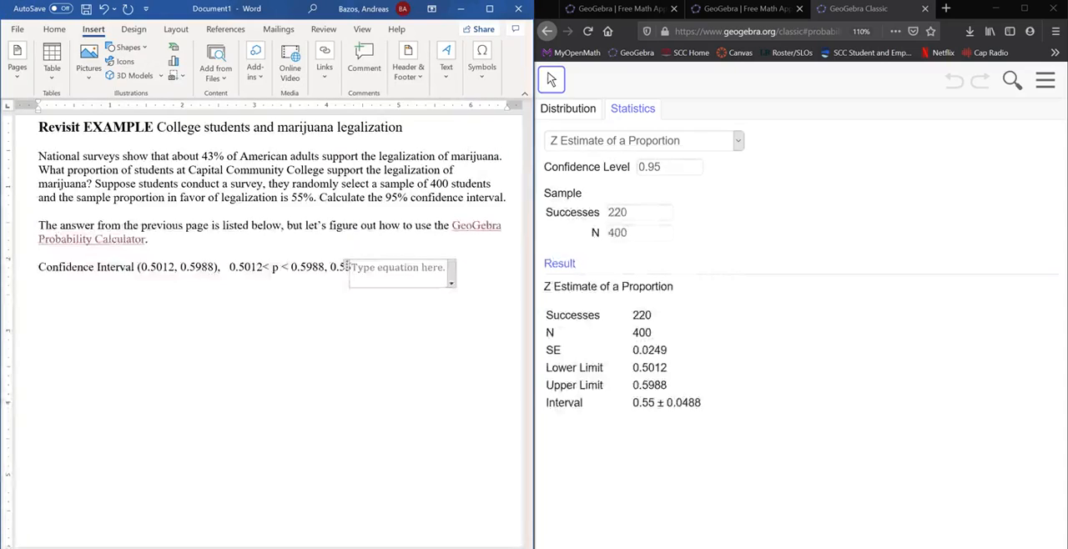
click(312, 327)
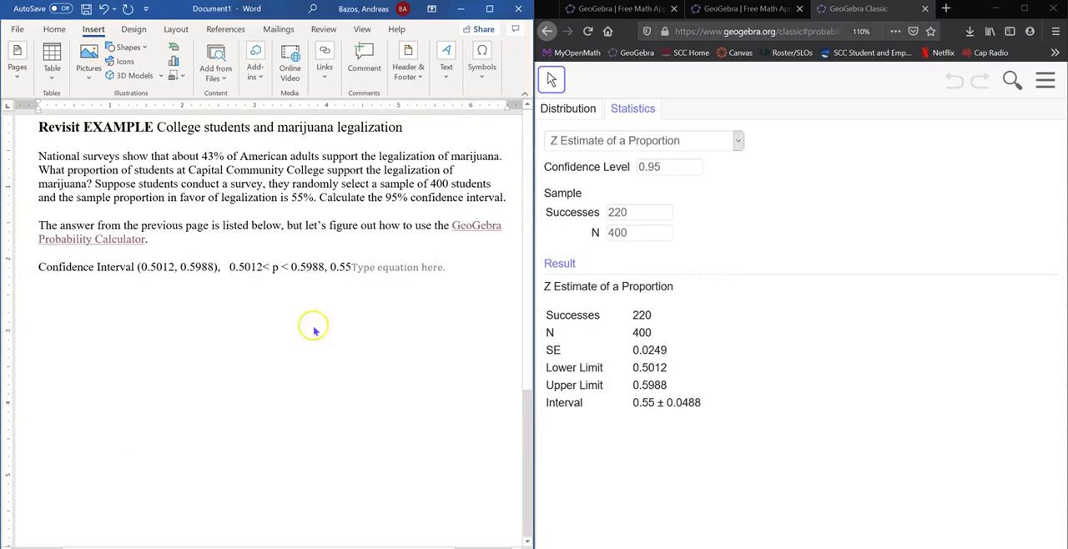
click(395, 270)
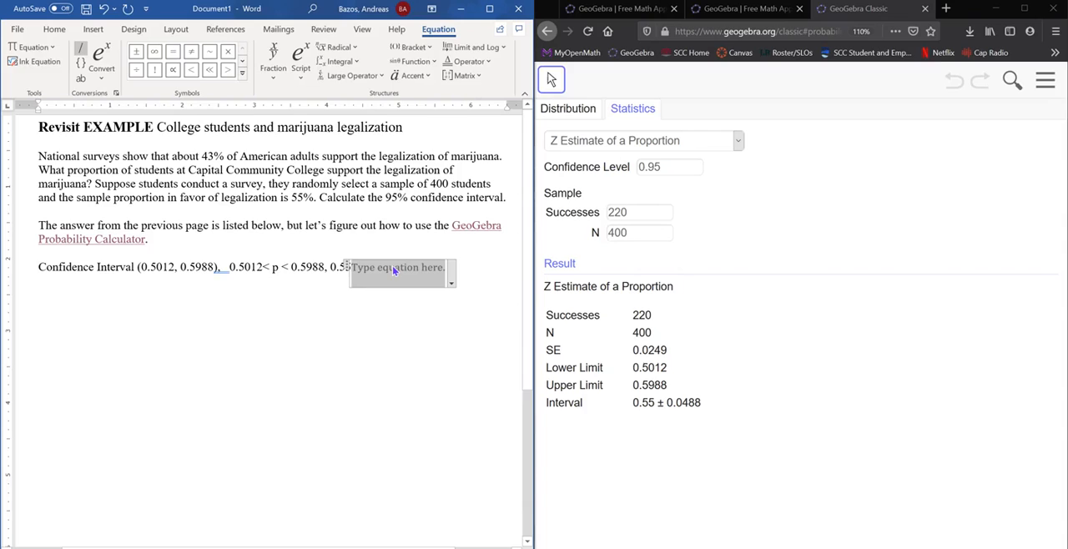
click(135, 54)
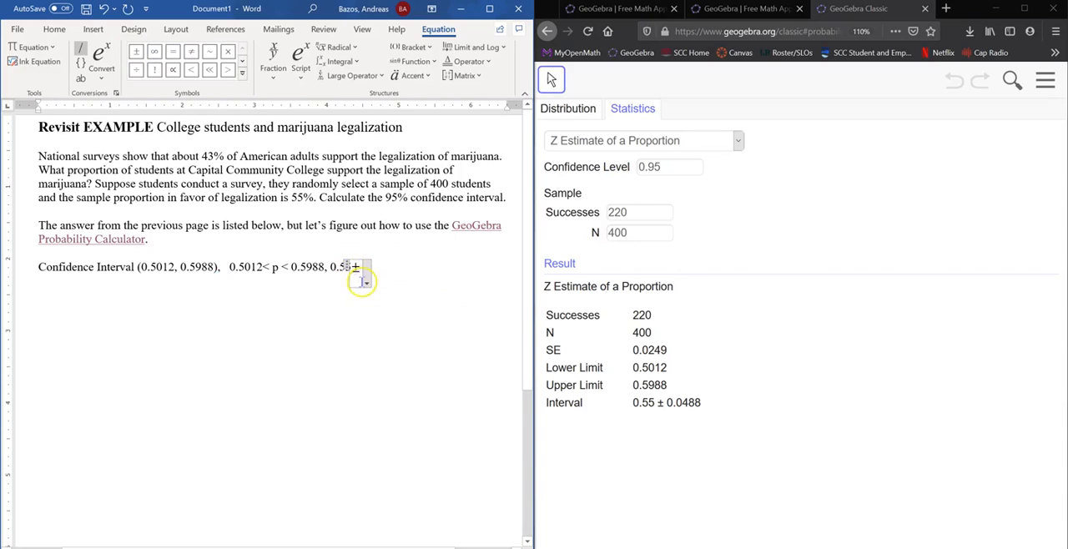
Complete the equation with the margin of error 0.0488, adding spaces around the plus-minus sign and before 0.55.
click(360, 268)
click(365, 267)
text(±)
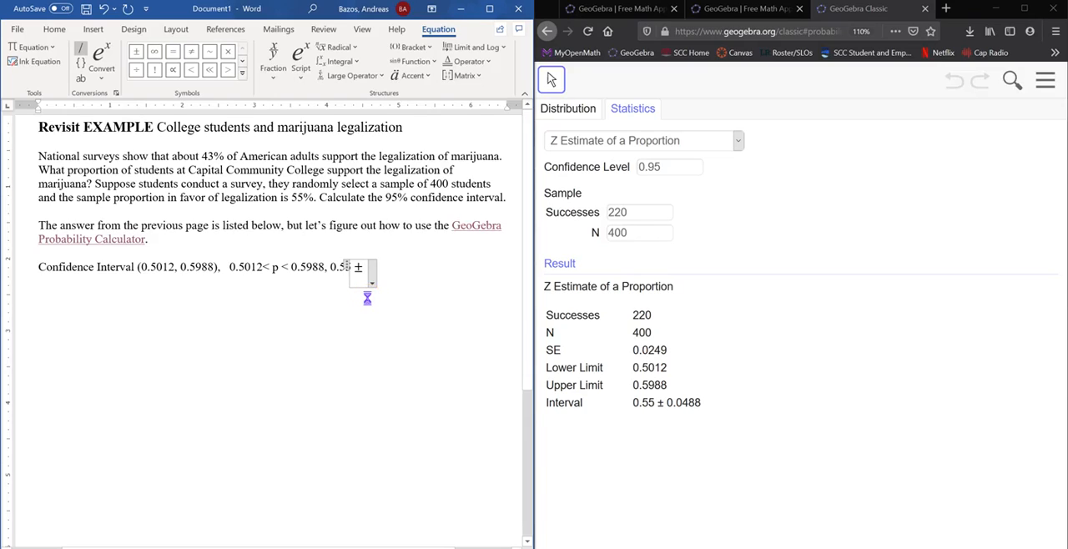
text(0.)
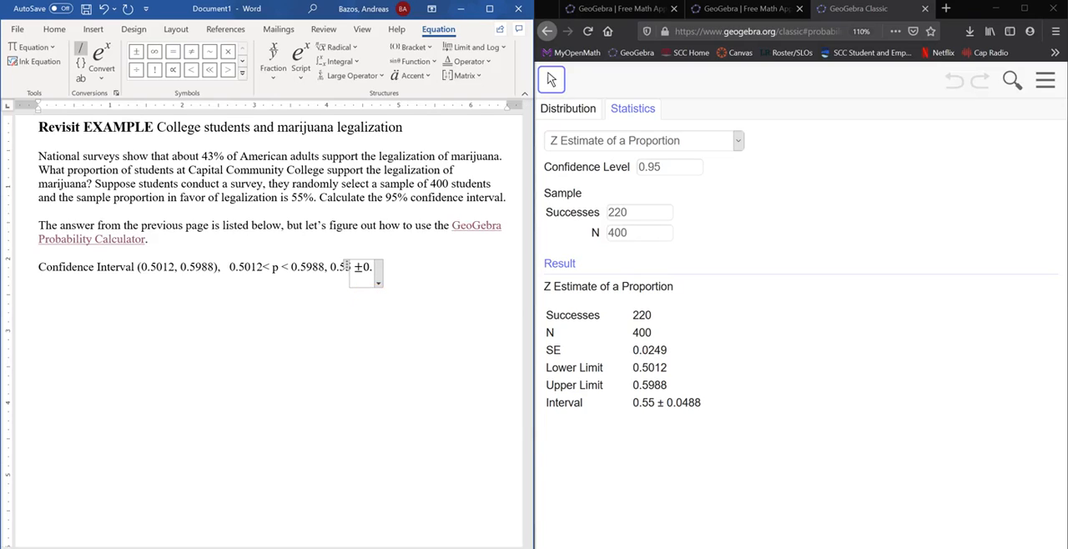
text(0488)
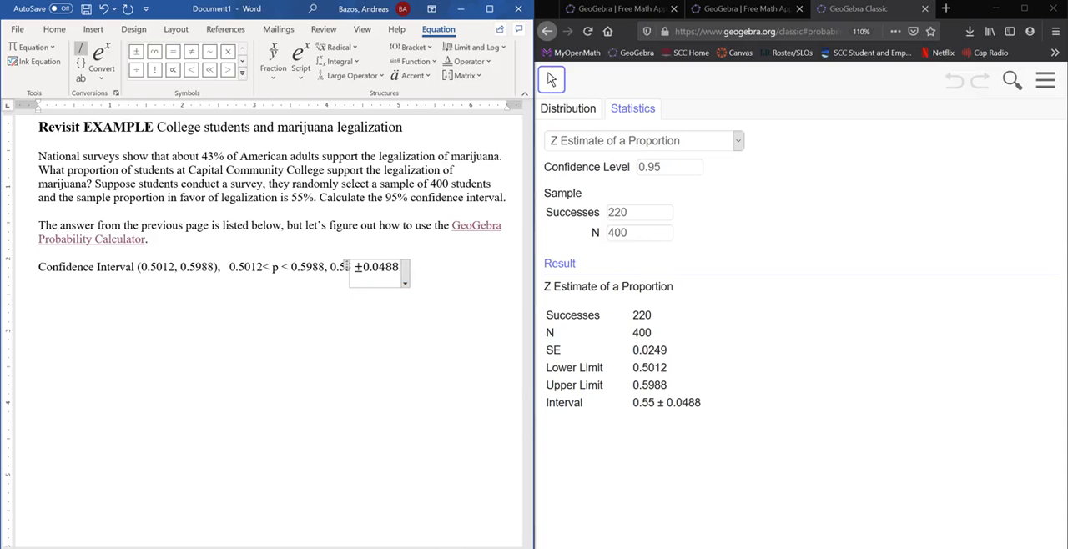
click(364, 268)
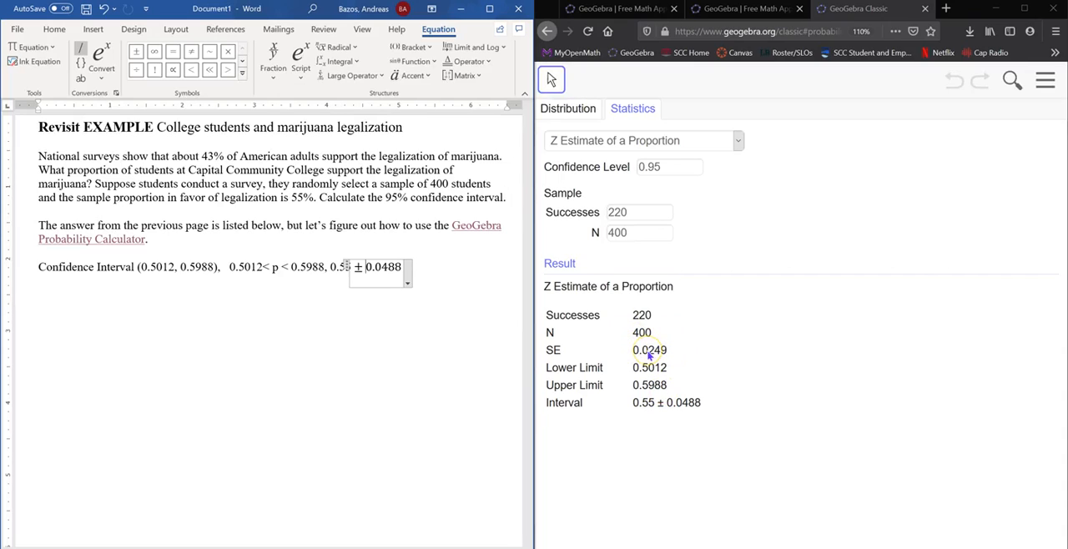
click(430, 260)
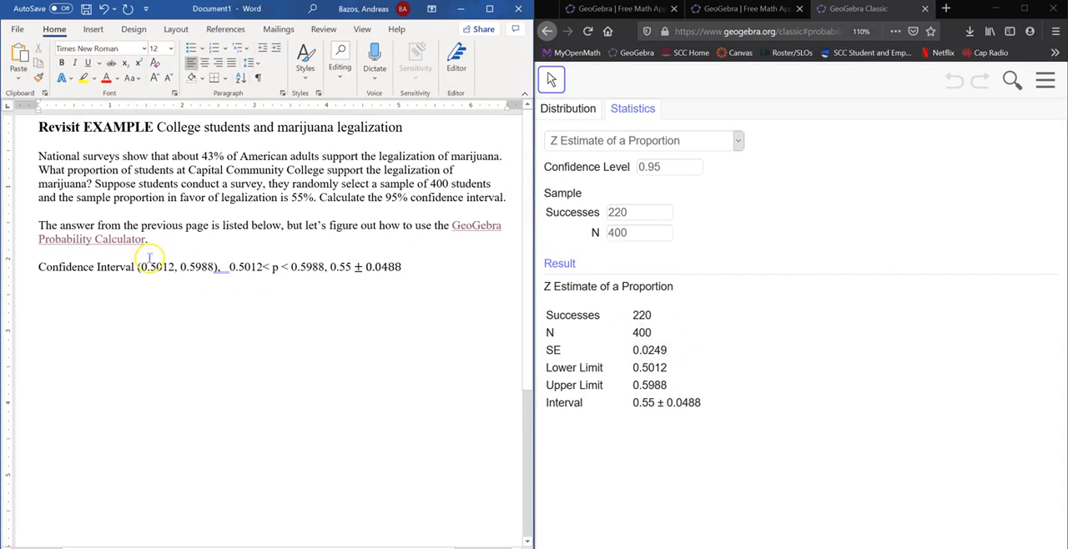
click(330, 267)
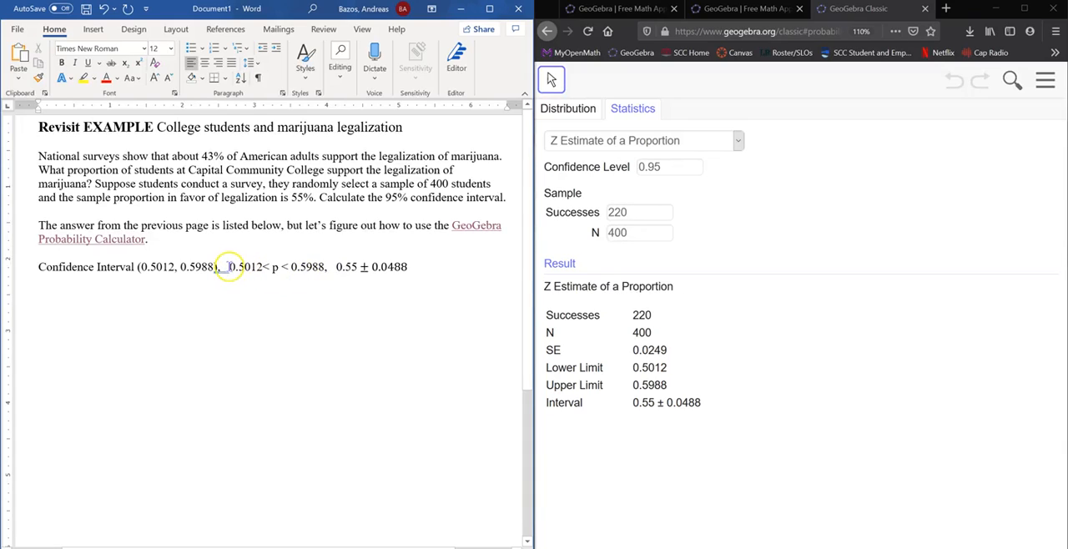
Add a line reading "Margin Of Error = 0.0488" below the confidence interval line.
click(414, 265)
key(Return)
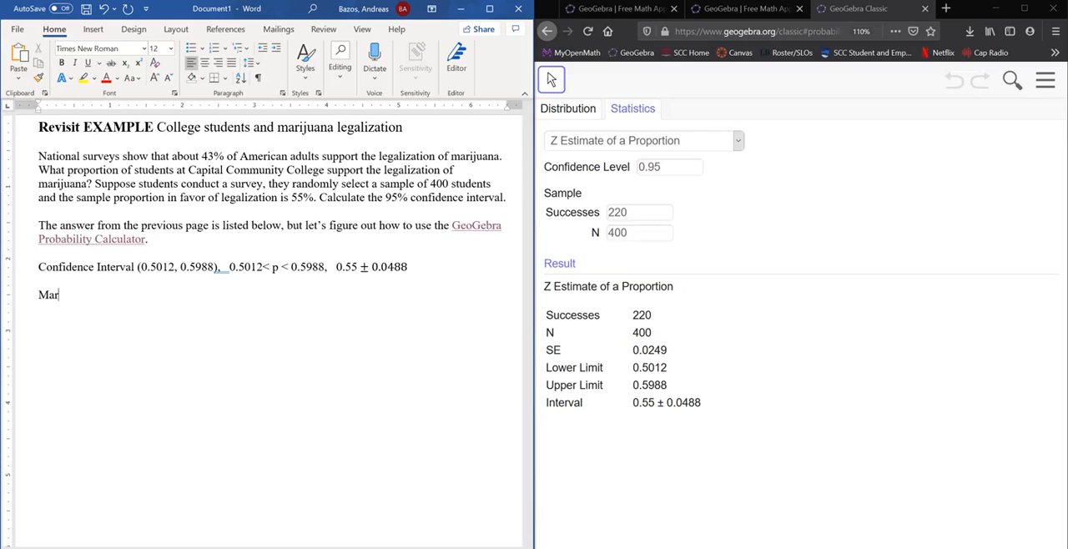
text(MarginaOf Error = 0.0)
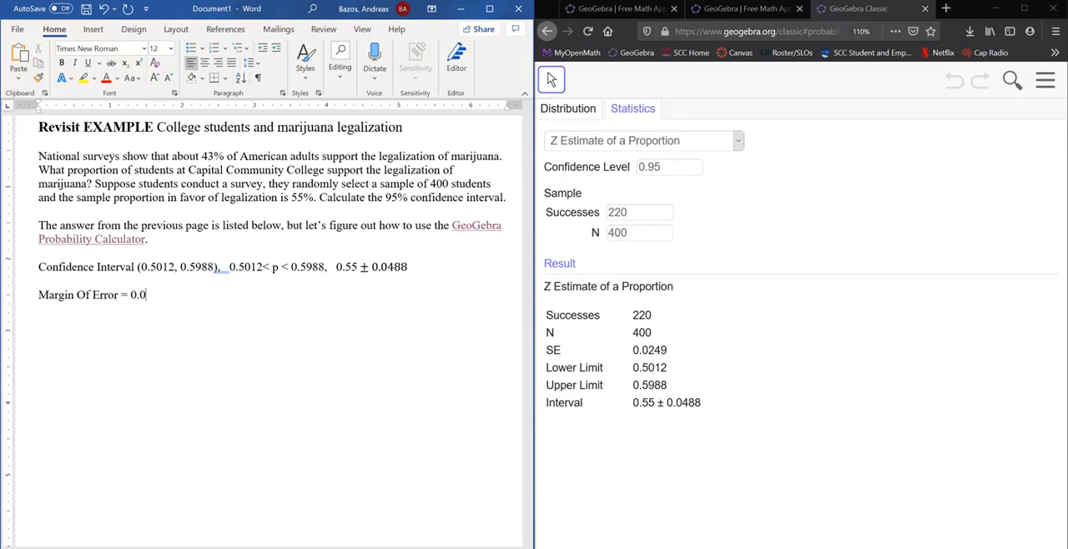
text(88)
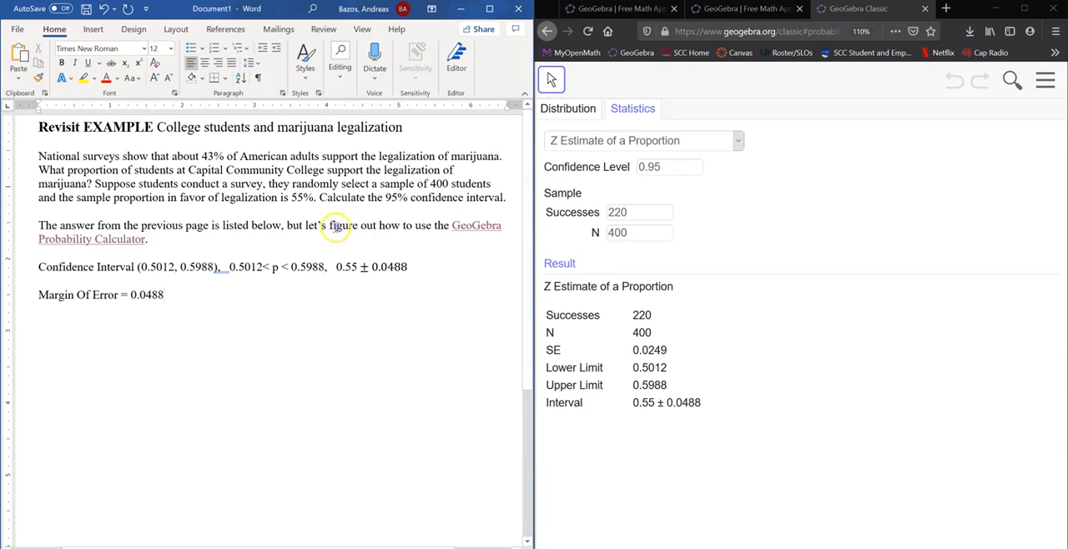
Delete the surplus blank lines between the margin of error and the "Results from previous work" line.
scroll(250, 303, down, 4)
scroll(254, 305, up, 1)
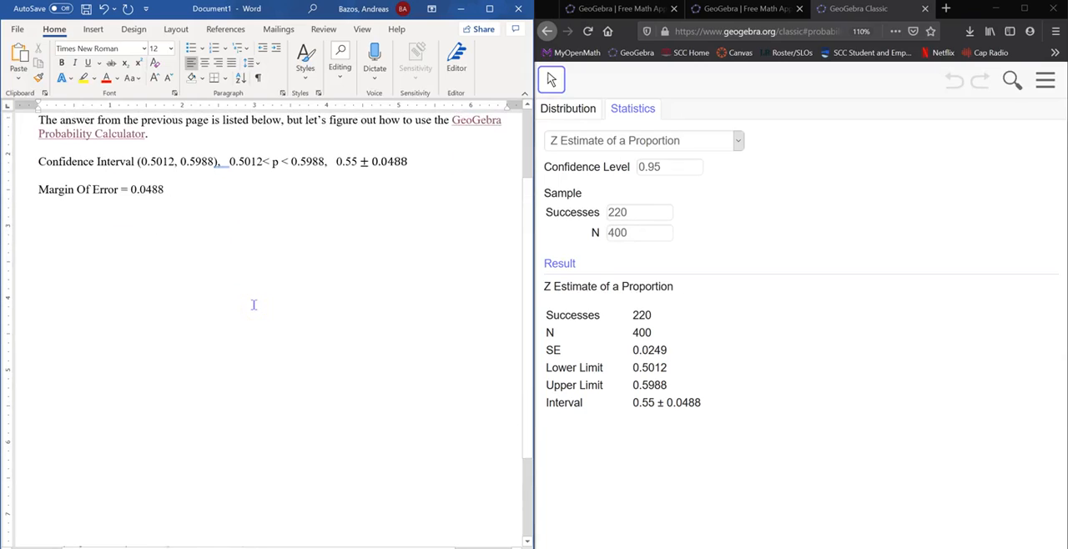
drag(159, 249, 139, 400)
key(Delete)
drag(129, 250, 126, 334)
key(Delete)
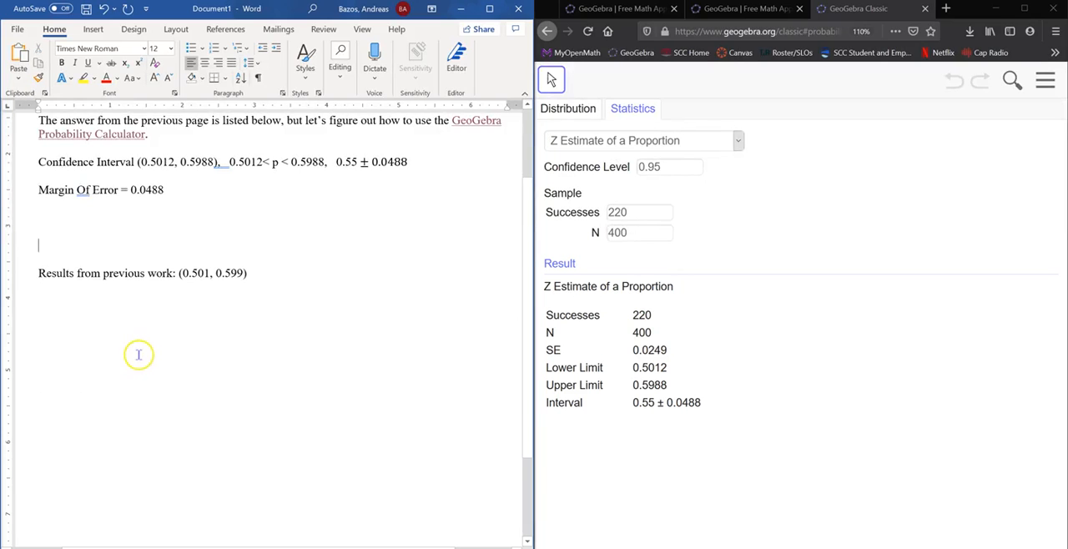
Compare the calculated confidence interval limits with those in the "Results from previous work" line.
scroll(138, 350, up, 2)
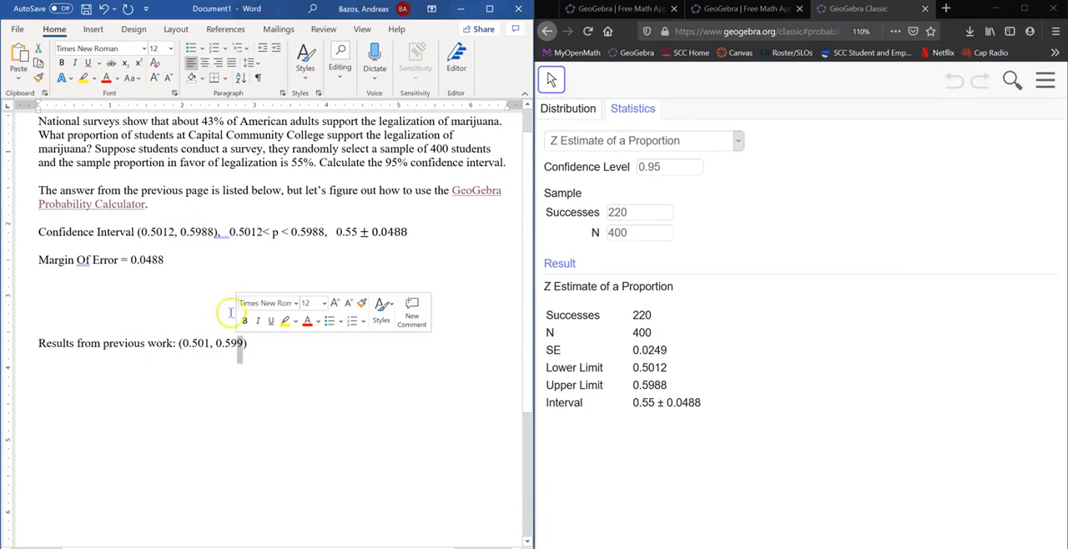
click(171, 238)
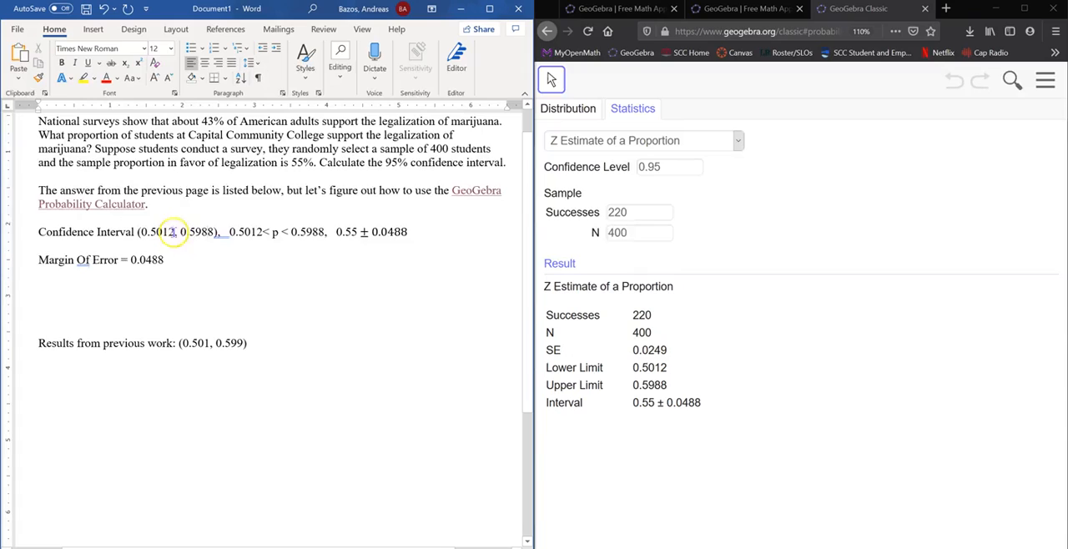
click(199, 343)
click(245, 349)
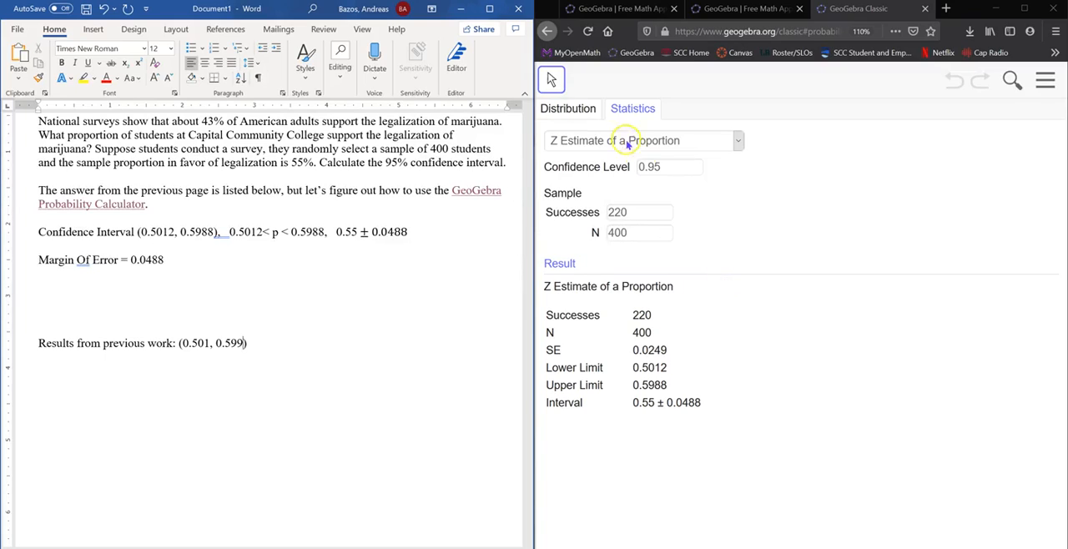
Examine the normal distribution graph in GeoGebra and the standard error in the proportion estimate results.
click(584, 117)
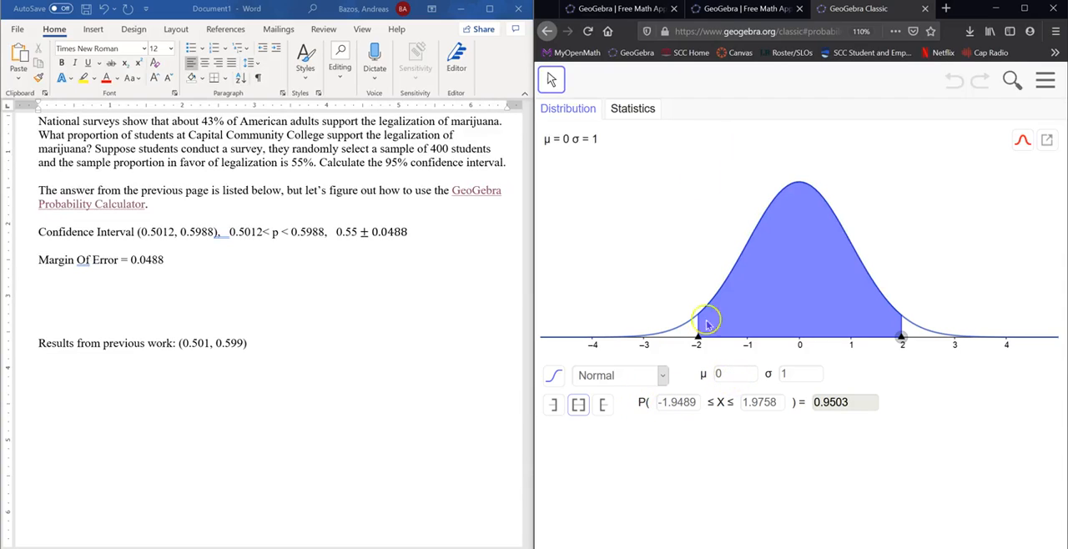
click(738, 8)
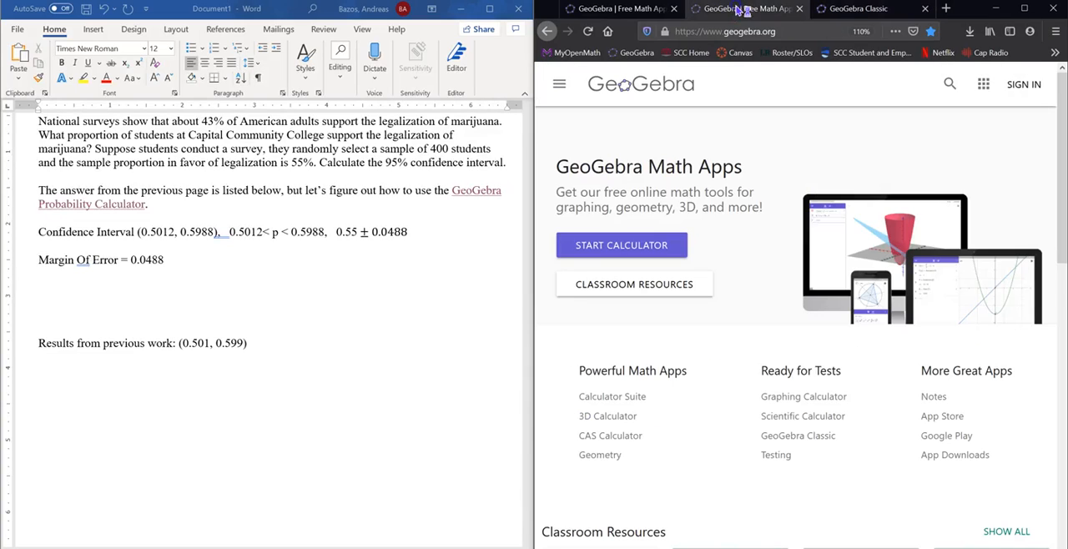
click(860, 9)
click(632, 109)
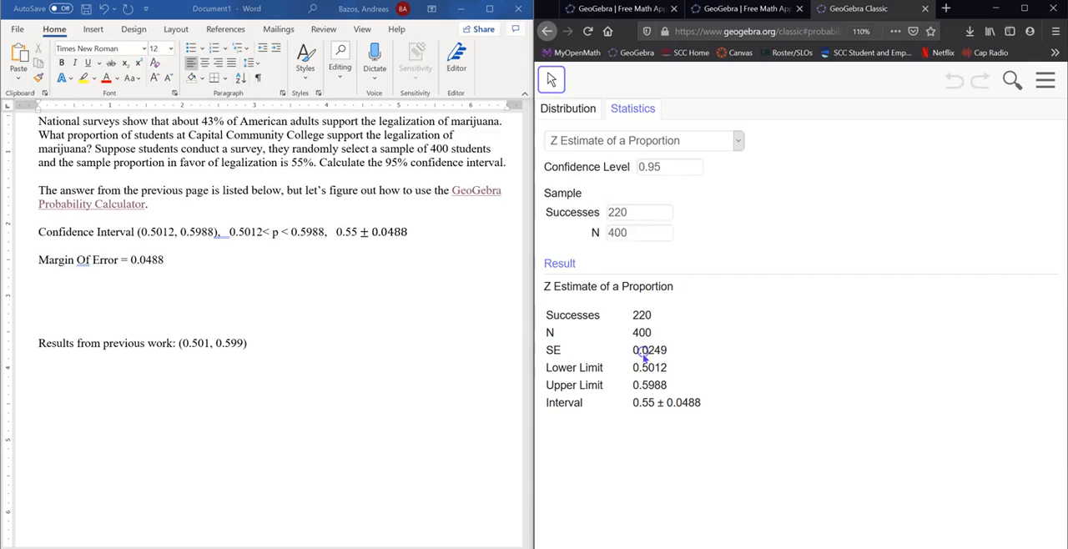
click(739, 8)
click(859, 11)
Set the normal distribution's standard deviation to 0.0249 and check it against the standard error of the proportion estimate.
click(557, 108)
drag(799, 374, 763, 373)
text(0.02)
key(Return)
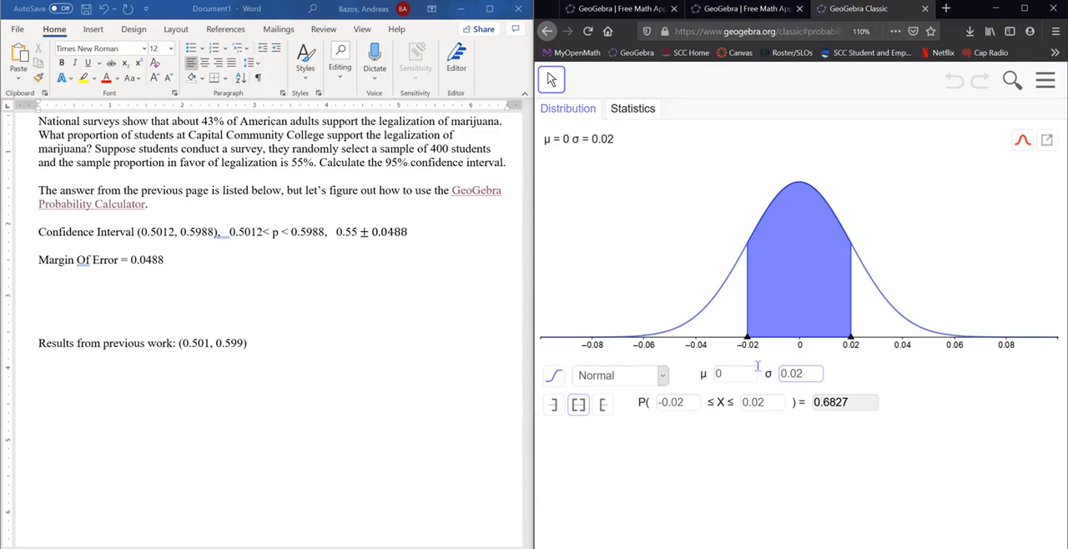
text(49)
key(Return)
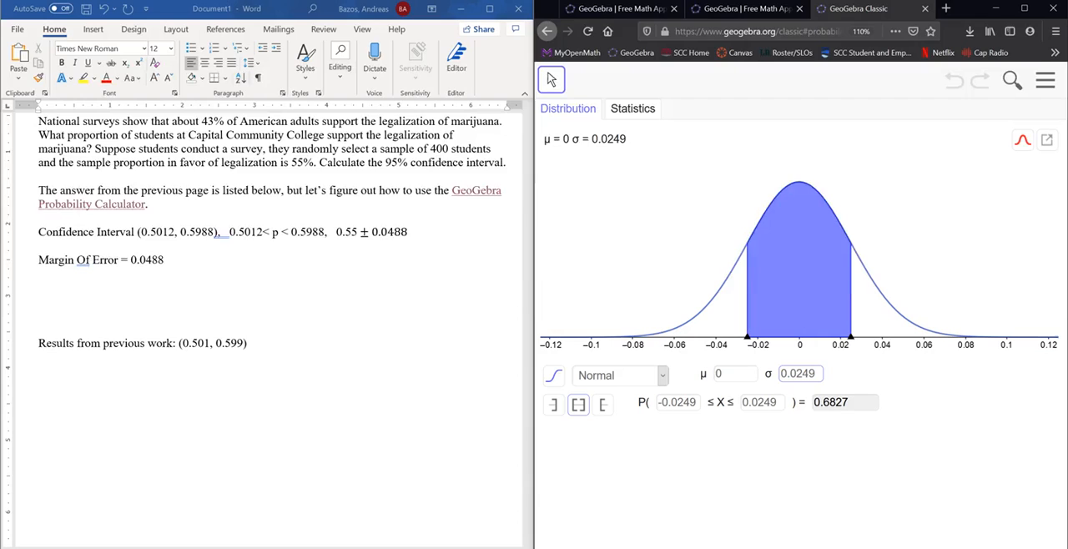
click(657, 110)
click(553, 108)
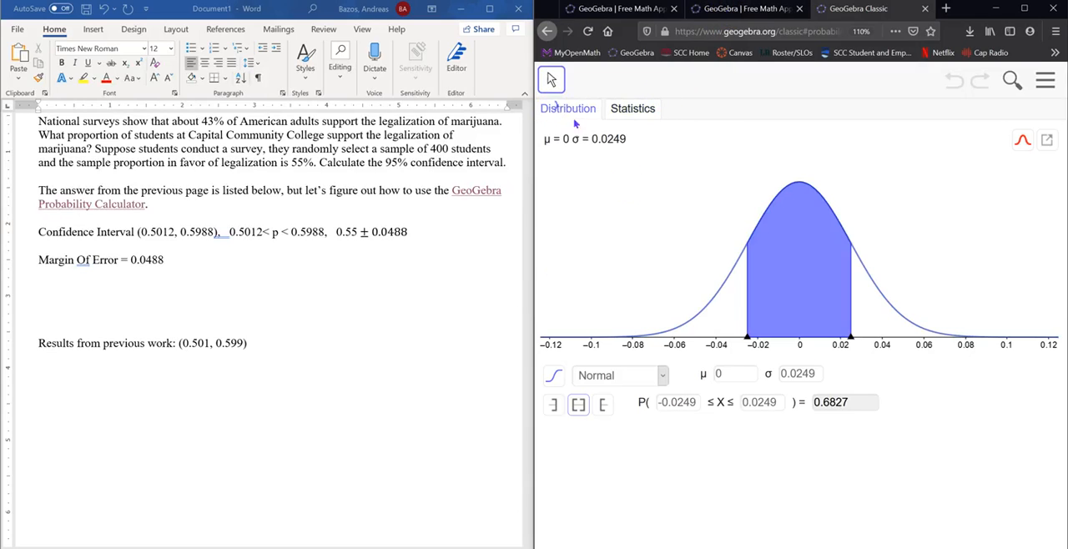